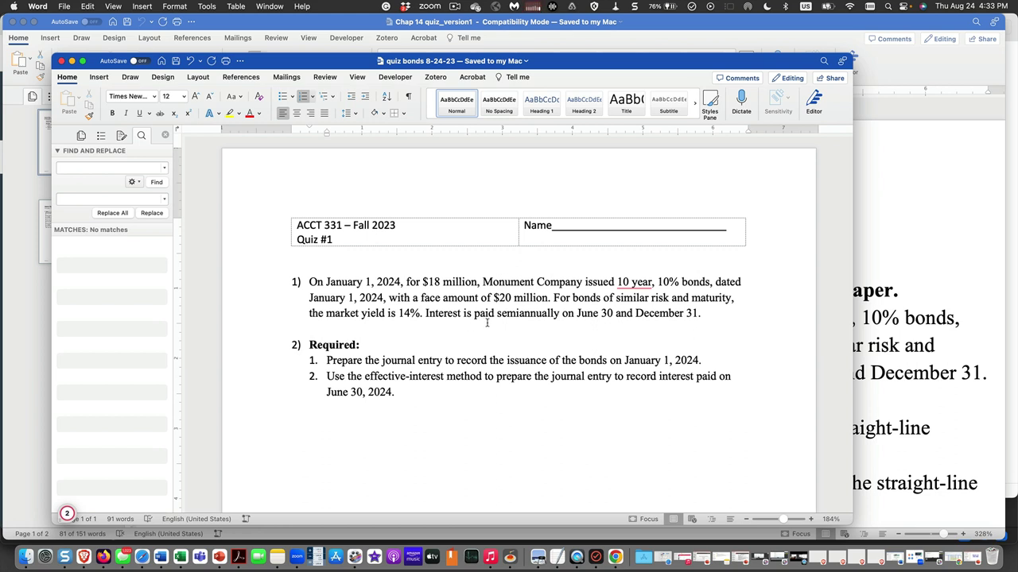
Step: Change the interest terms from semiannually on June 30 and December 31 to annually on December 31
{"action": "left_click_drag", "start_coordinate": [521, 314], "coordinate": [499, 318]}
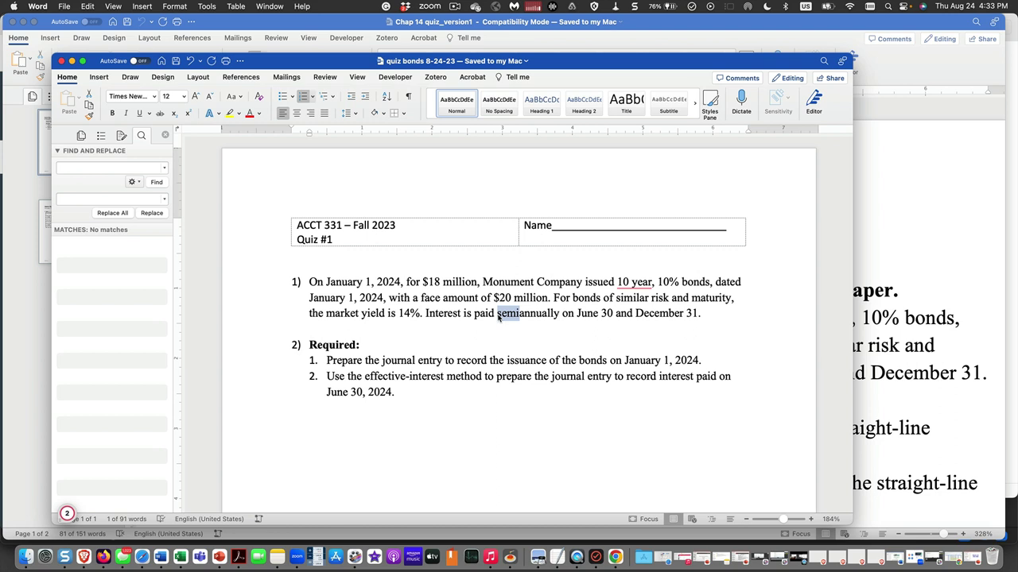
{"action": "key", "text": "BackSpace"}
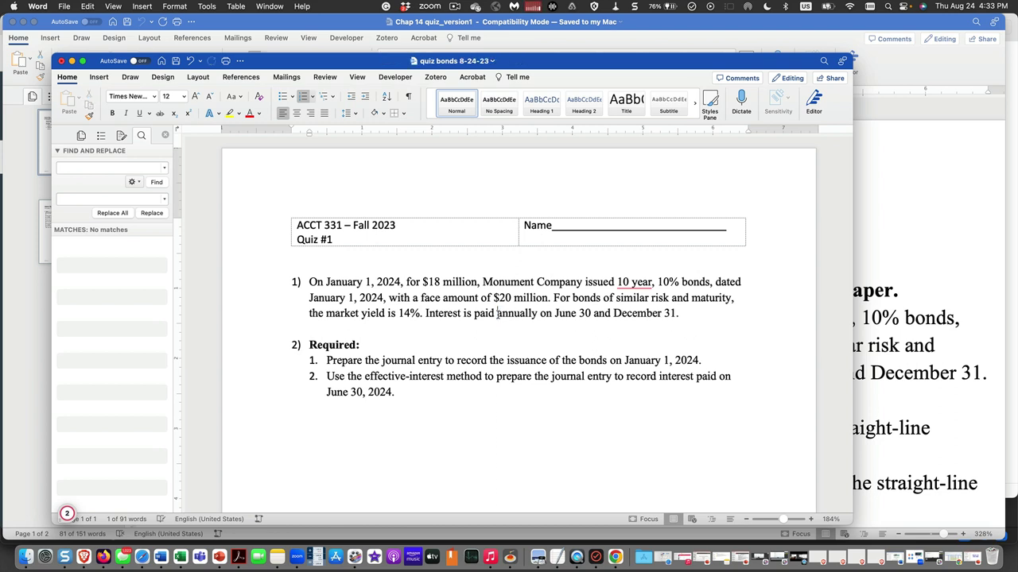
{"action": "key", "text": "alt+Right"}
{"action": "key", "text": "alt+Right"}
{"action": "key", "text": "shift+alt+Right"}
{"action": "key", "text": "shift+alt+Right"}
{"action": "key", "text": "shift+alt+Right"}
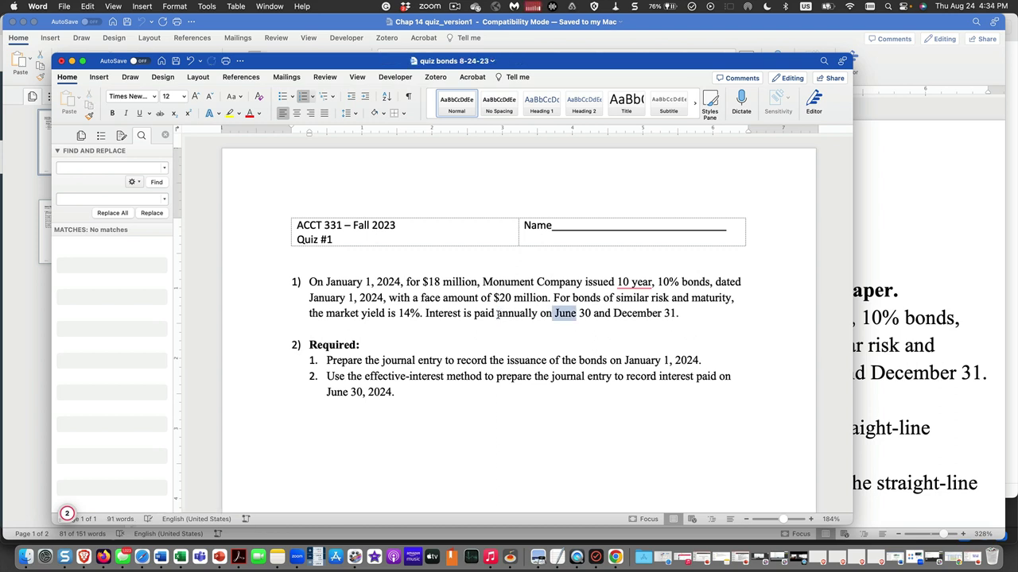
{"action": "key", "text": "BackSpace"}
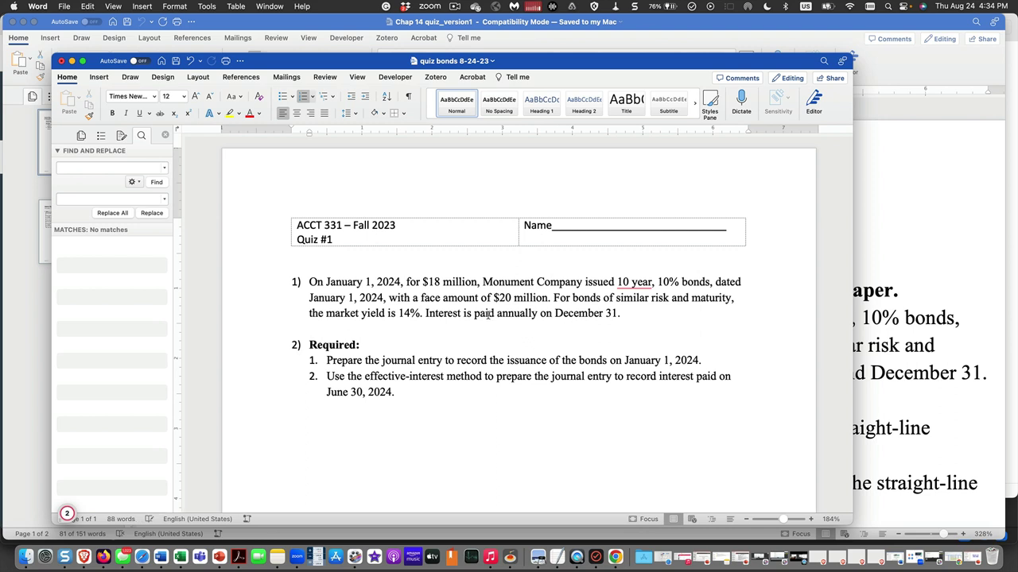
Step: Add two unnumbered blank lines below requirement 1 for the answer
{"action": "left_click", "coordinate": [714, 360]}
{"action": "key", "text": "Return"}
{"action": "key", "text": "BackSpace"}
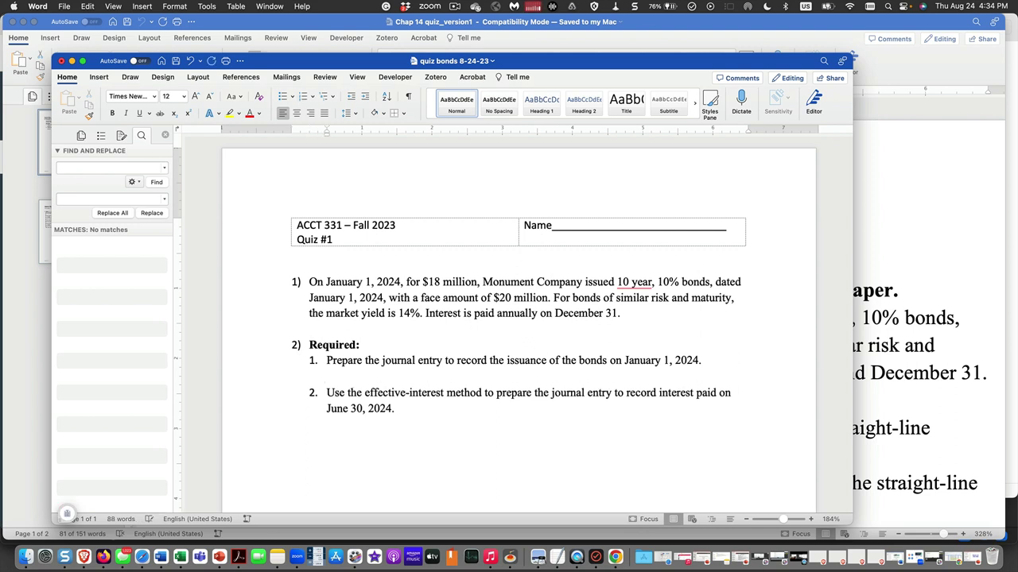
{"action": "key", "text": "Return"}
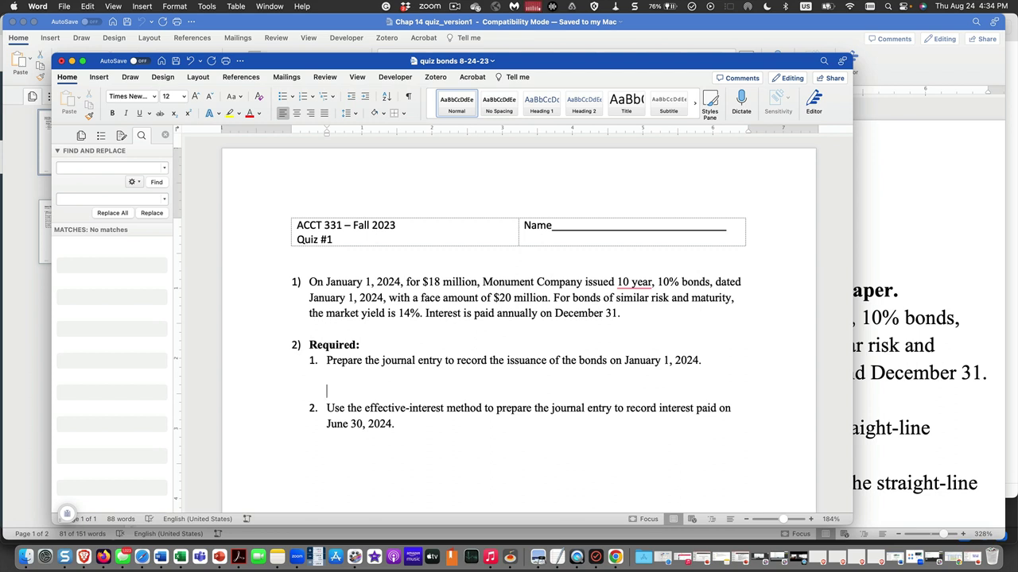
Step: Type the Tab-aligned issuance entry: Cash 18,000,000, Discount on bonds payable 2,000,000, Bonds payable 20,000,000
{"action": "type", "text": "Cash"}
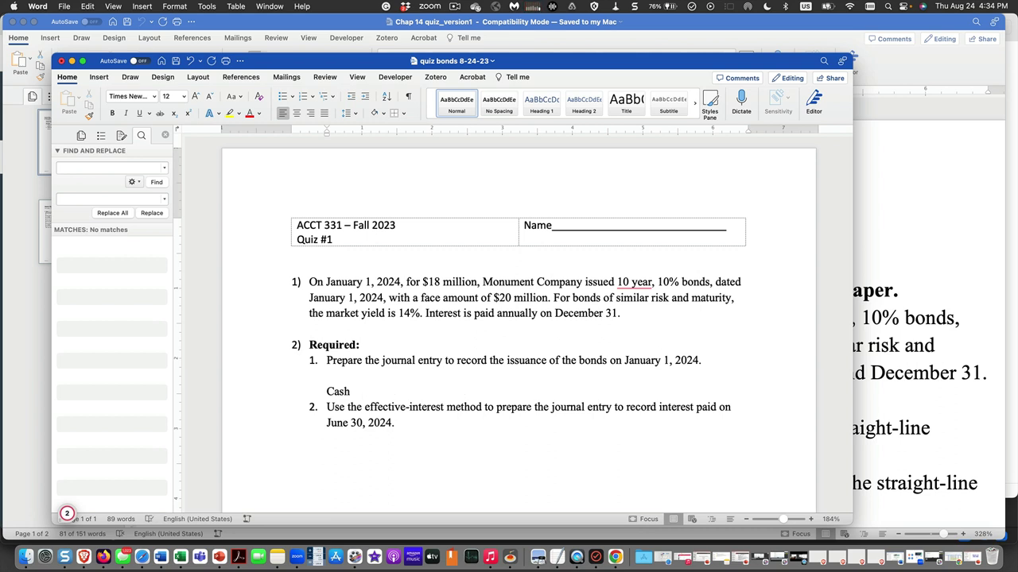
{"action": "type", "text": "18,000,000"}
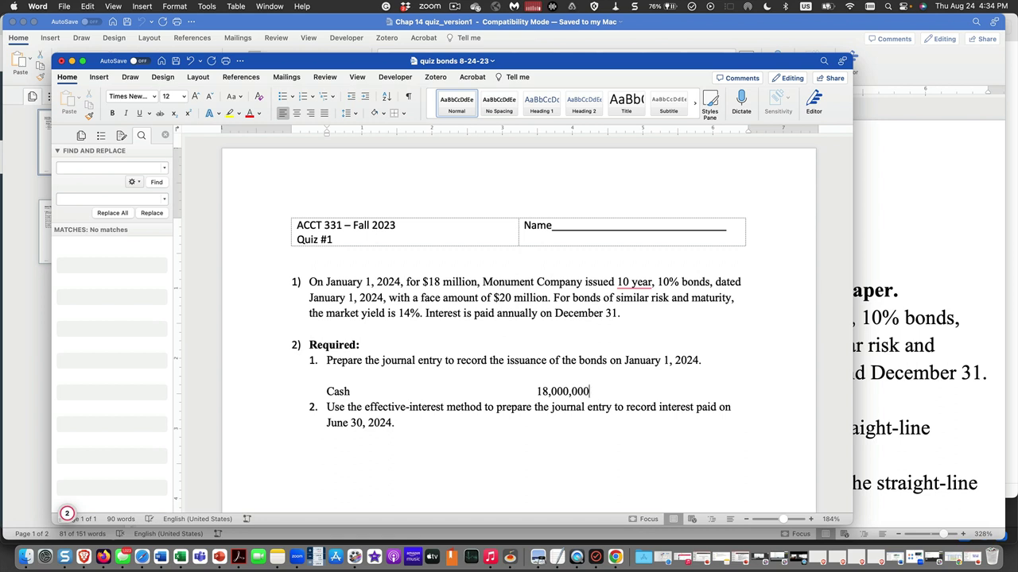
{"action": "key", "text": "Return"}
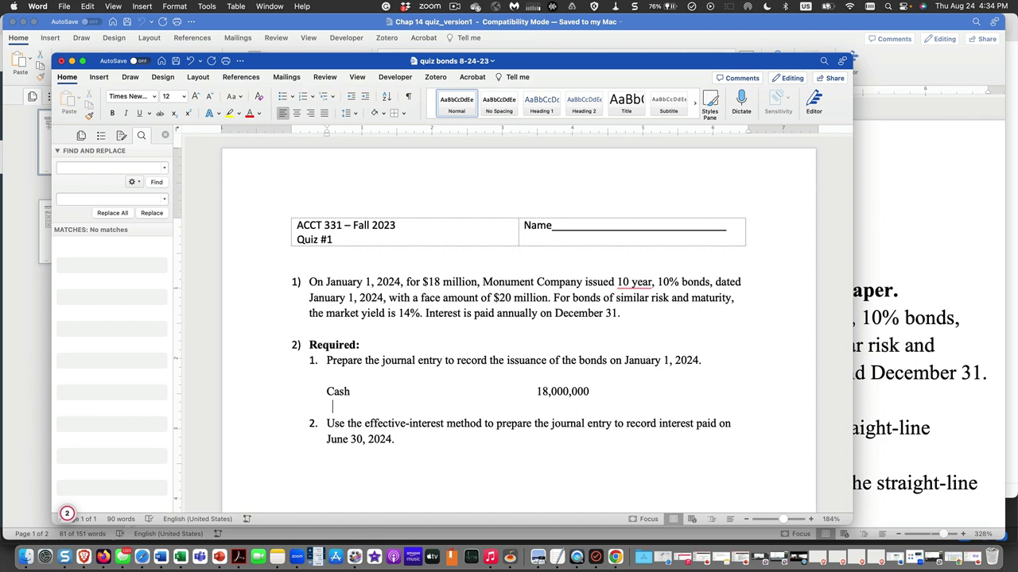
{"action": "key", "text": "Return"}
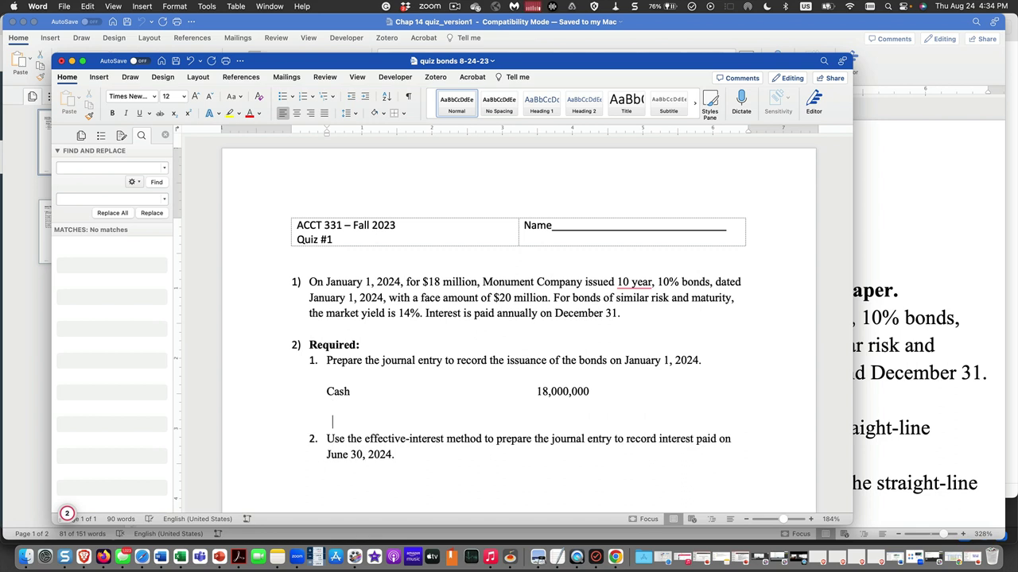
{"action": "type", "text": "Bonds p"}
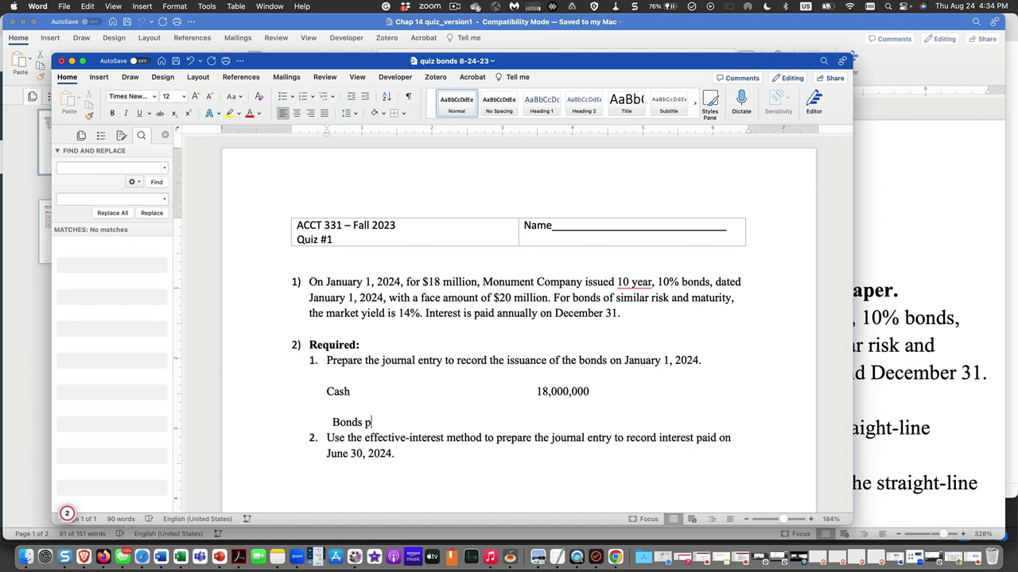
{"action": "type", "text": "ayable\t20,000"}
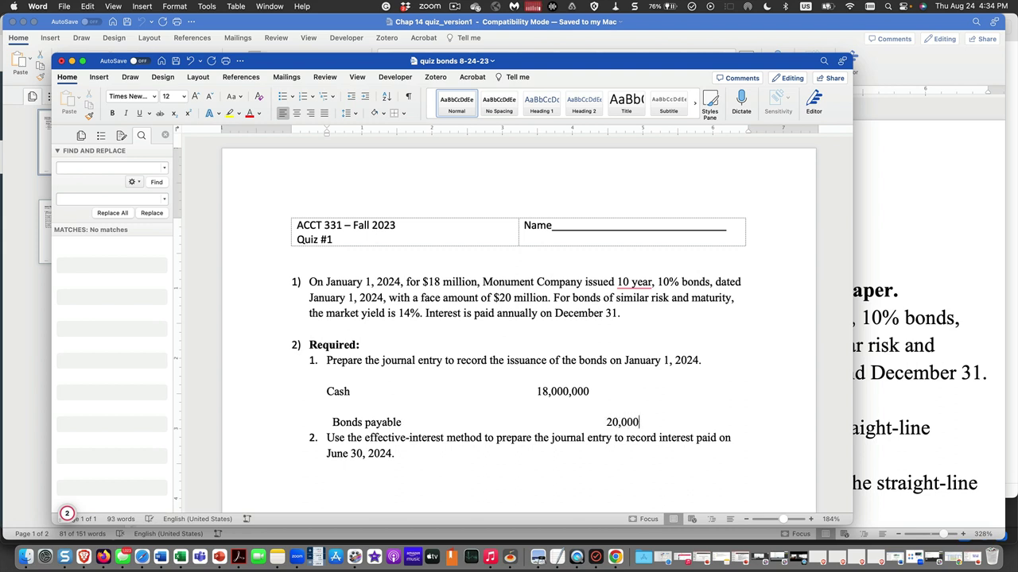
{"action": "type", "text": ",000"}
{"action": "left_click", "coordinate": [333, 406]}
{"action": "type", "text": "Discount on bond"}
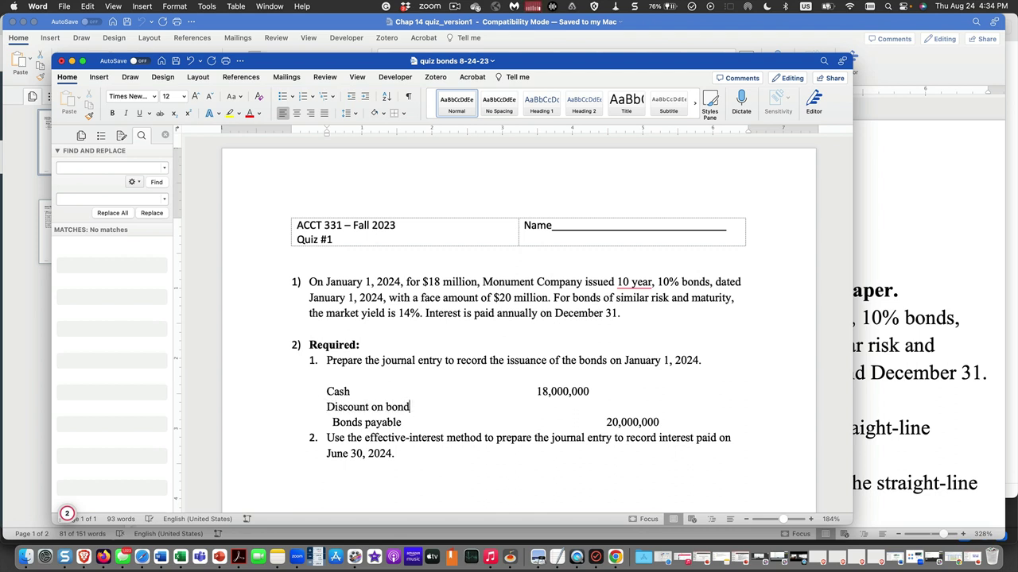
{"action": "type", "text": "s payable"}
{"action": "key", "text": "Tab"}
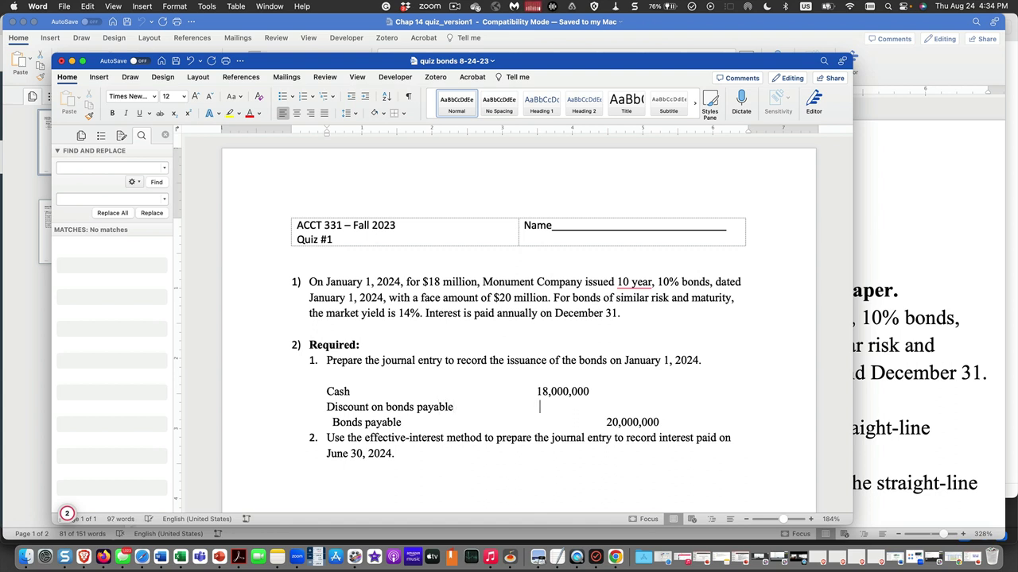
{"action": "type", "text": "2,000"}
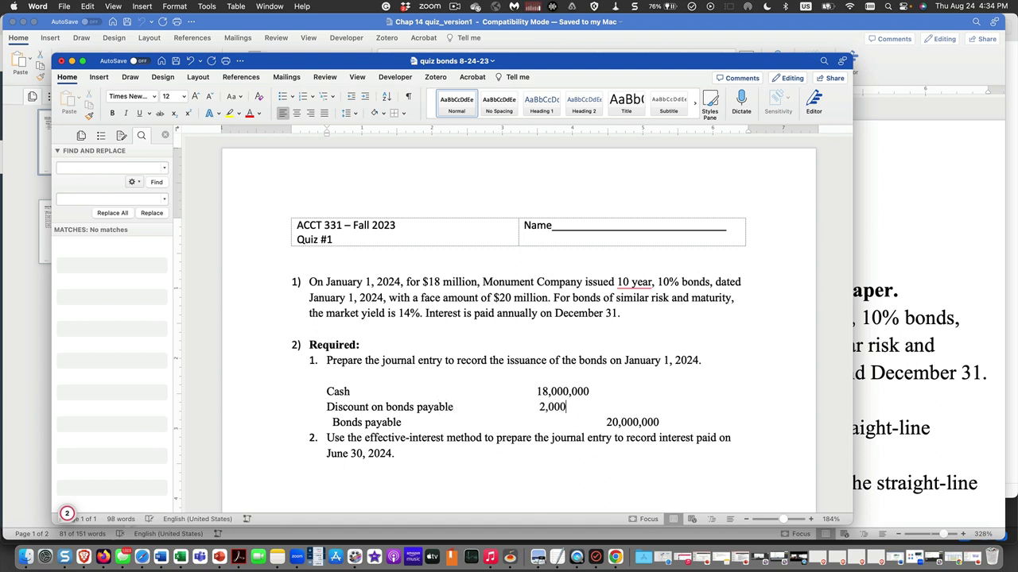
{"action": "type", "text": ",000"}
{"action": "left_click", "coordinate": [659, 422]}
{"action": "key", "text": "Return"}
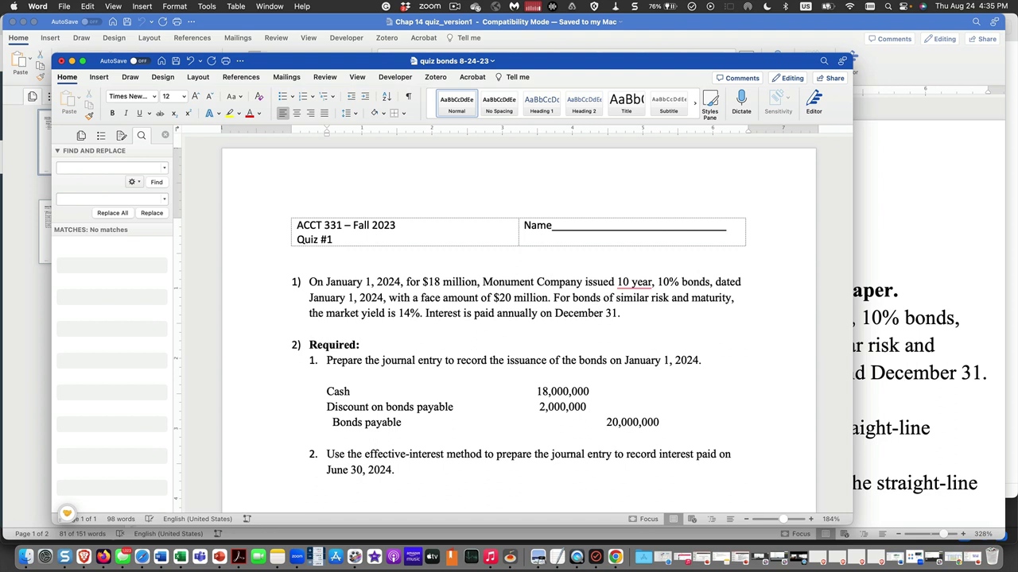
Step: Type the explanation "To issue $20 million face-value 10% bonds to yield 14%." below the entry
{"action": "type", "text": "To issu"}
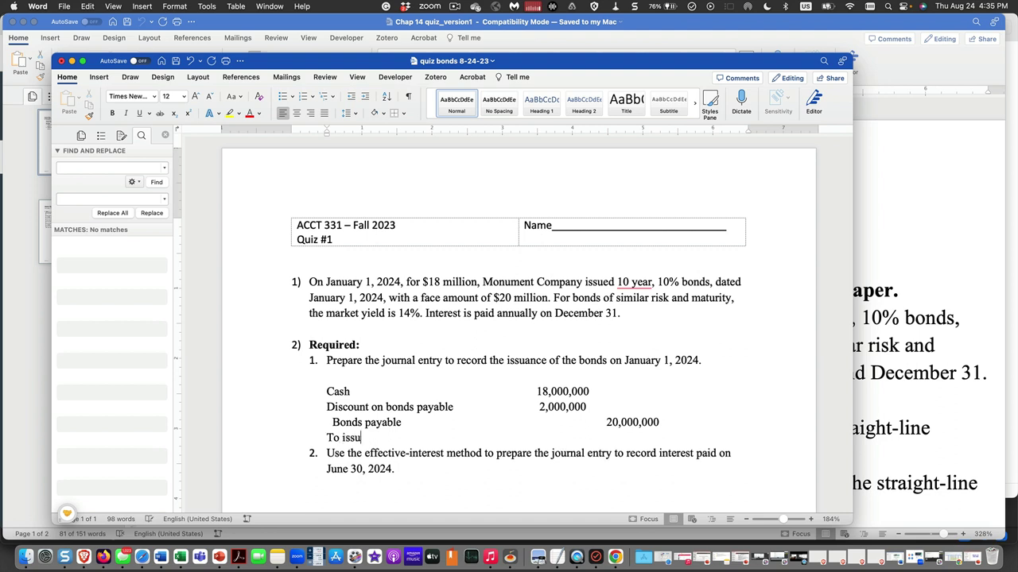
{"action": "type", "text": "e "}
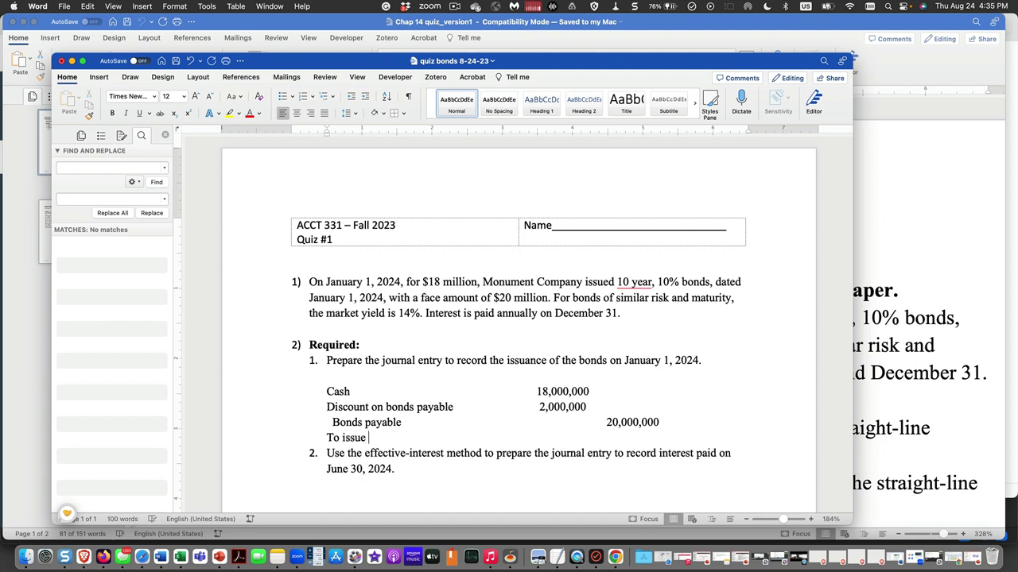
{"action": "type", "text": "$20"}
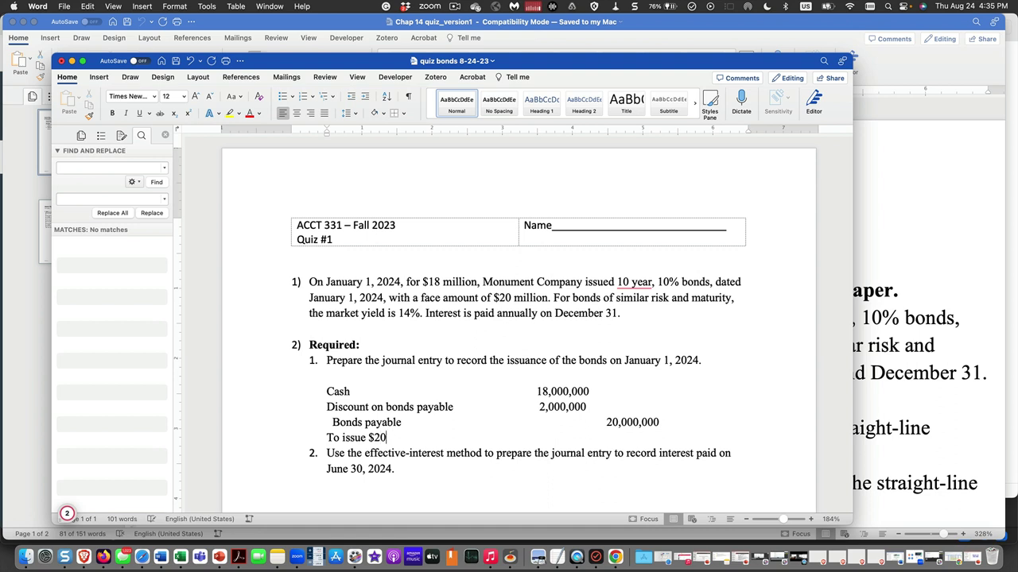
{"action": "type", "text": " million va"}
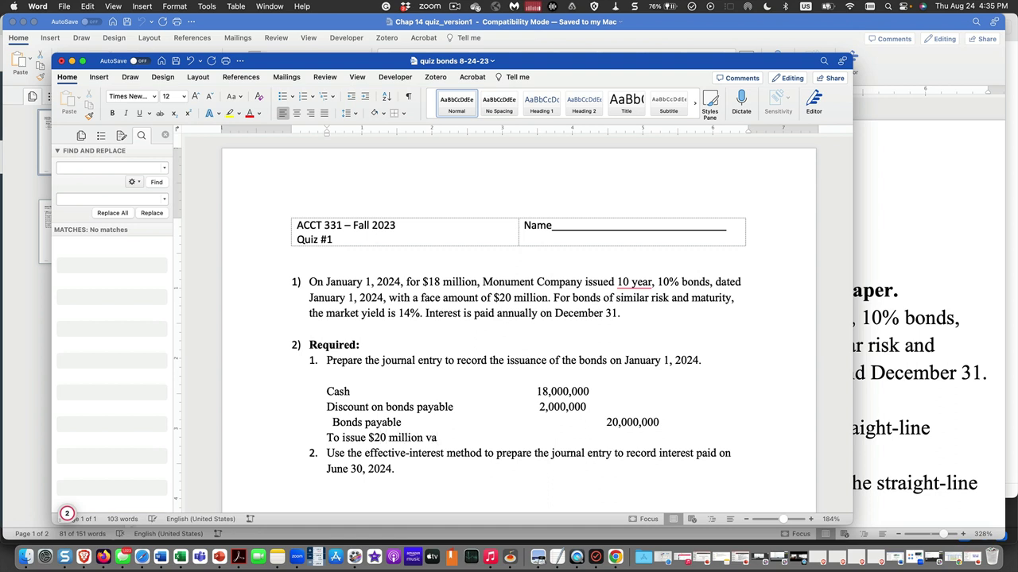
{"action": "key", "text": "BackSpace"}
{"action": "key", "text": "BackSpace"}
{"action": "type", "text": "face-value 10% bonds"}
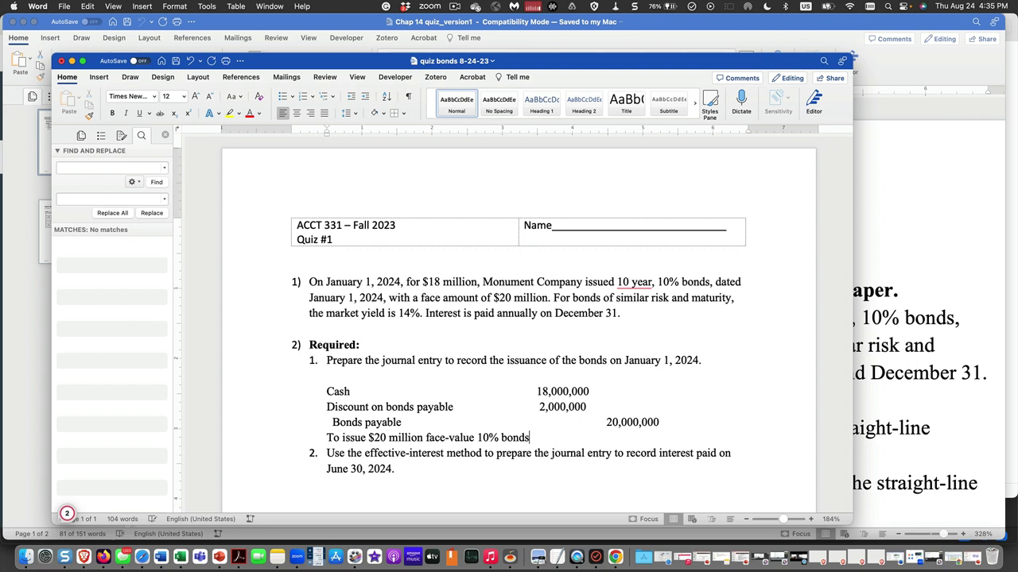
{"action": "type", "text": " to yield 14%."}
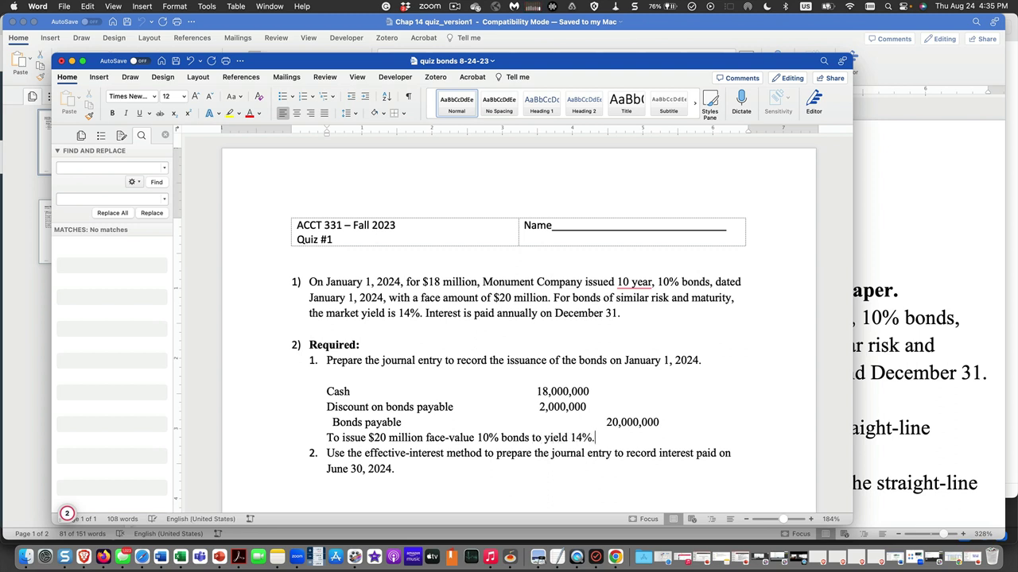
{"action": "key", "text": "Return"}
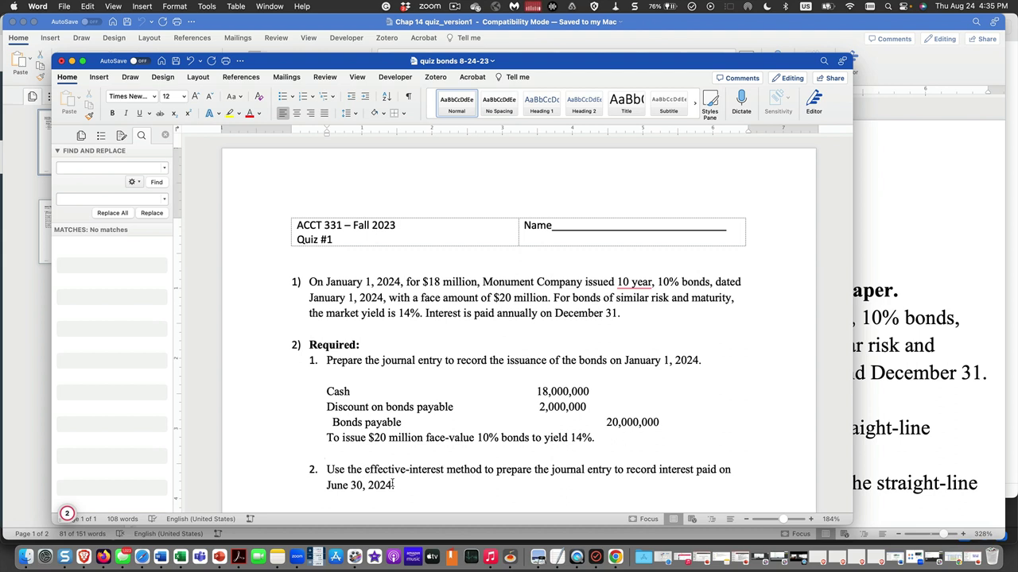
Step: Replace "June 30" with "December 31" in requirement 2's interest date
{"action": "left_click_drag", "start_coordinate": [363, 485], "coordinate": [331, 487]}
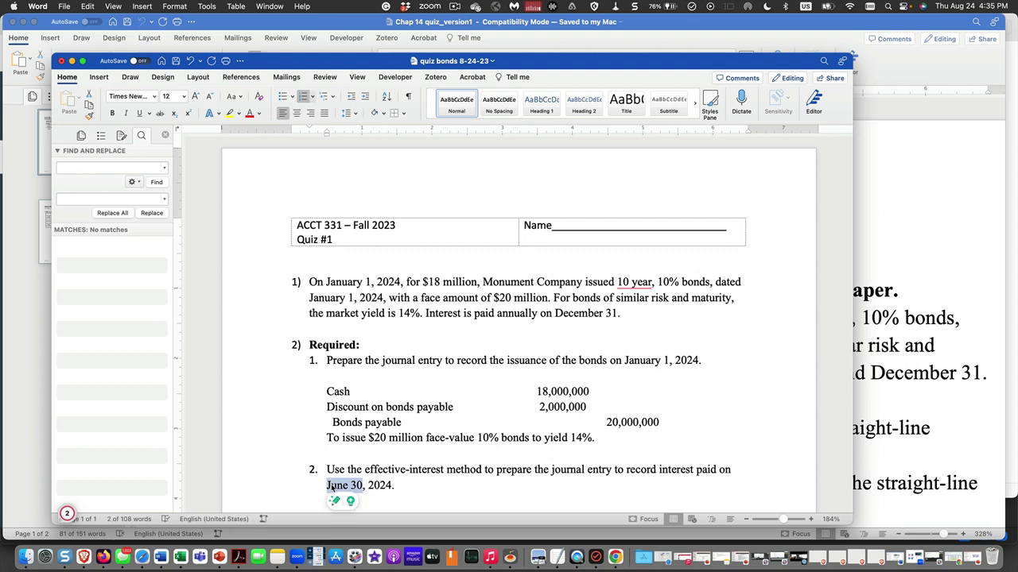
{"action": "type", "text": "Decem"}
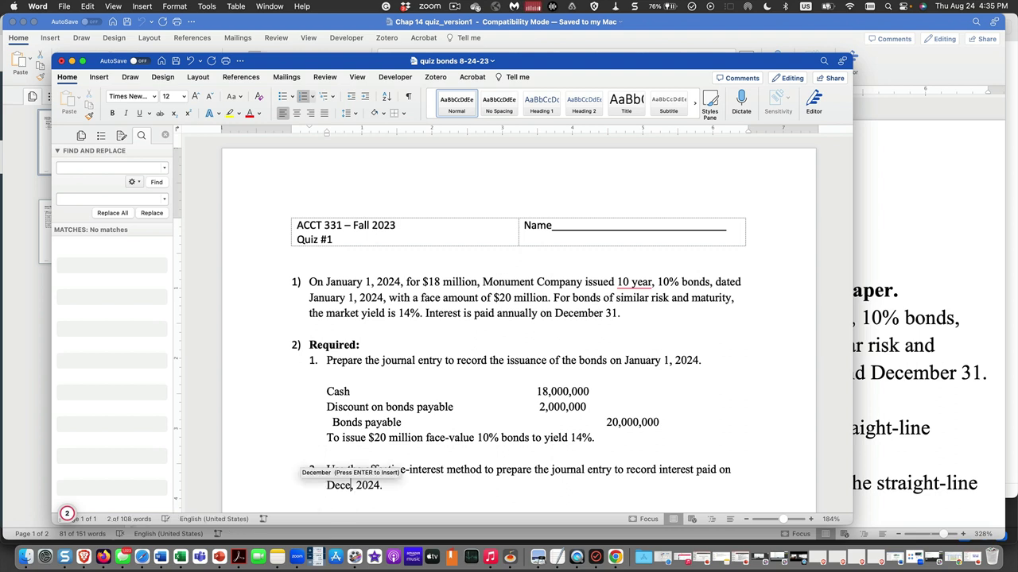
{"action": "key", "text": "Return"}
{"action": "type", "text": "31,"}
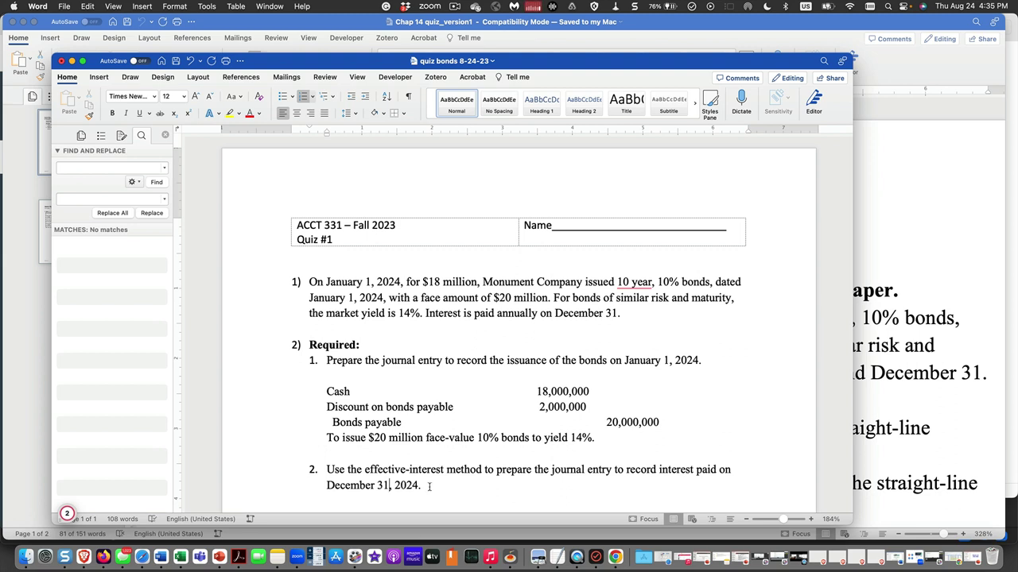
{"action": "scroll", "coordinate": [427, 483], "scroll_direction": "down", "scroll_amount": 1}
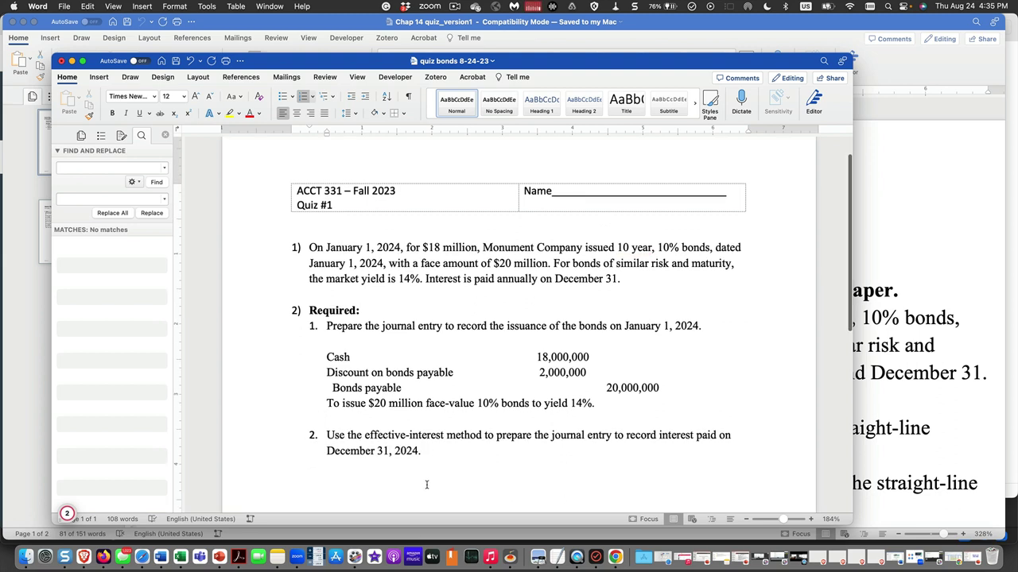
Step: Add a Cash credit line of 2,000,000 under item 2, with an "Interest expense (18,000,000 * .14)" line above it
{"action": "left_click", "coordinate": [427, 482]}
{"action": "key", "text": "Return"}
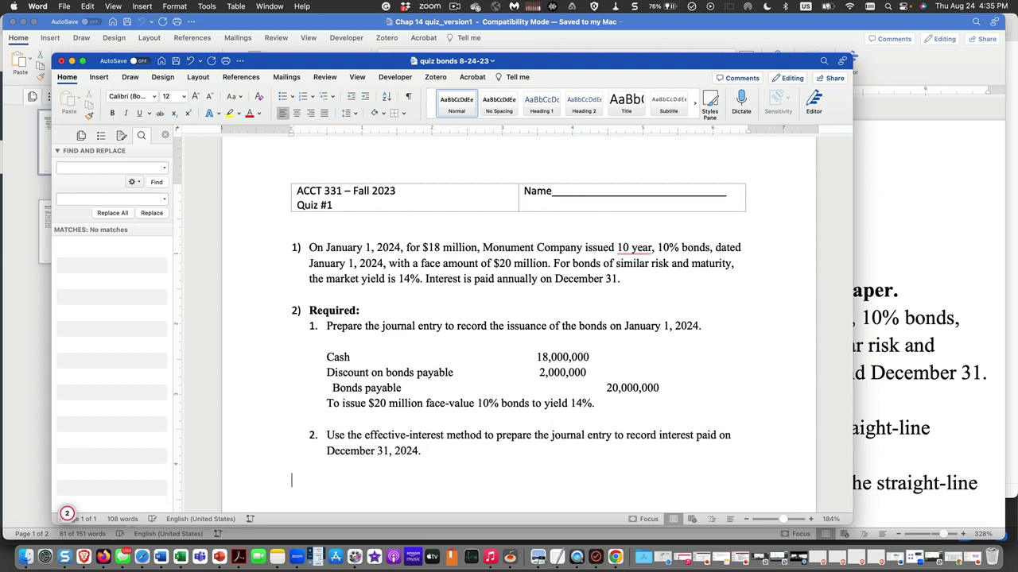
{"action": "key", "text": "super+v"}
{"action": "key", "text": "Tab"}
{"action": "type", "text": "Cash"}
{"action": "key", "text": "Tab"}
{"action": "key", "text": "Tab"}
{"action": "key", "text": "Tab"}
{"action": "key", "text": "Tab"}
{"action": "key", "text": "Tab"}
{"action": "key", "text": "Tab"}
{"action": "key", "text": "Tab"}
{"action": "key", "text": "Tab"}
{"action": "type", "text": "2,"}
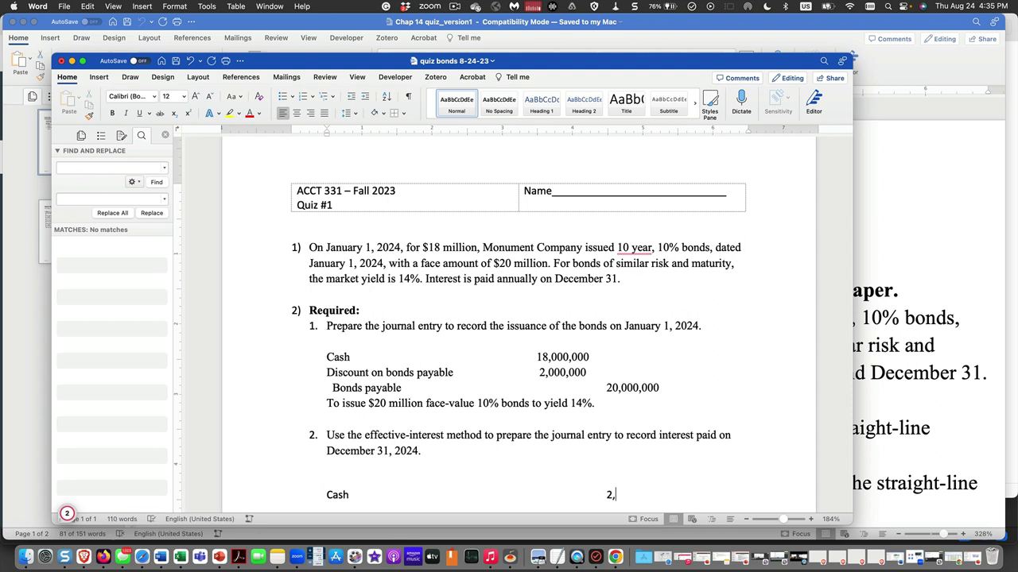
{"action": "type", "text": "000,000"}
{"action": "left_click", "coordinate": [327, 480]}
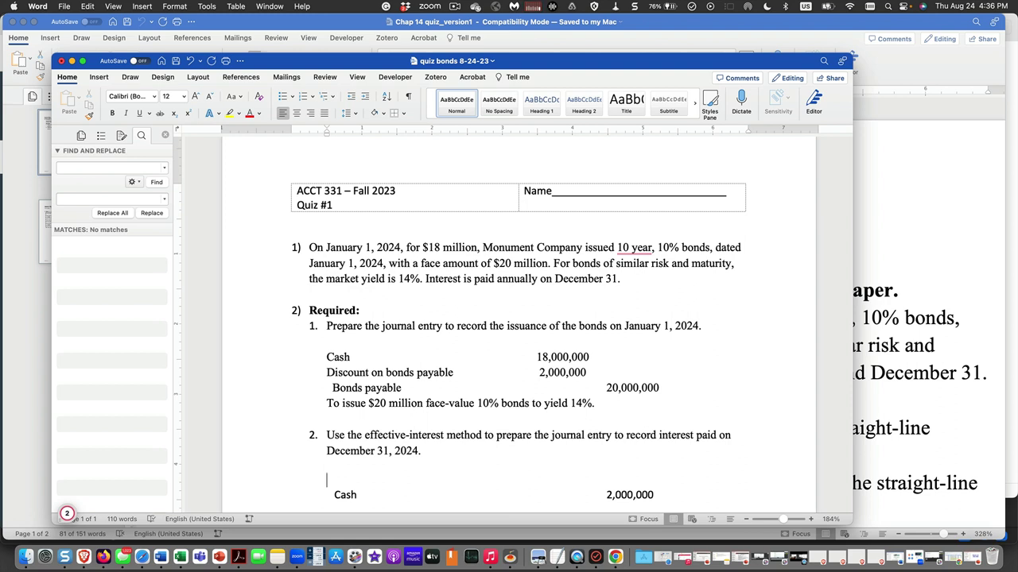
{"action": "type", "text": "Interest expense"}
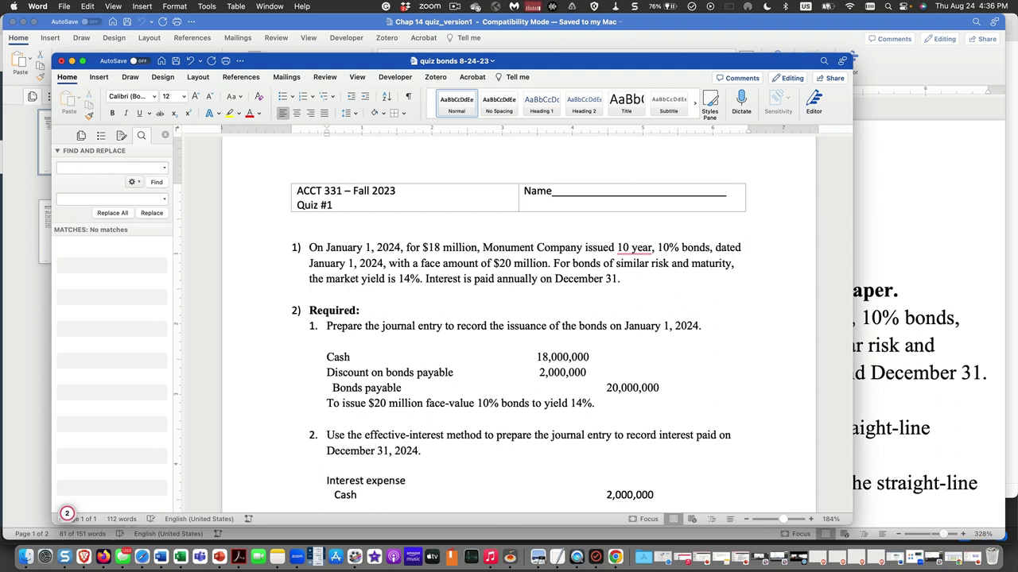
{"action": "type", "text": " (18,000,000"}
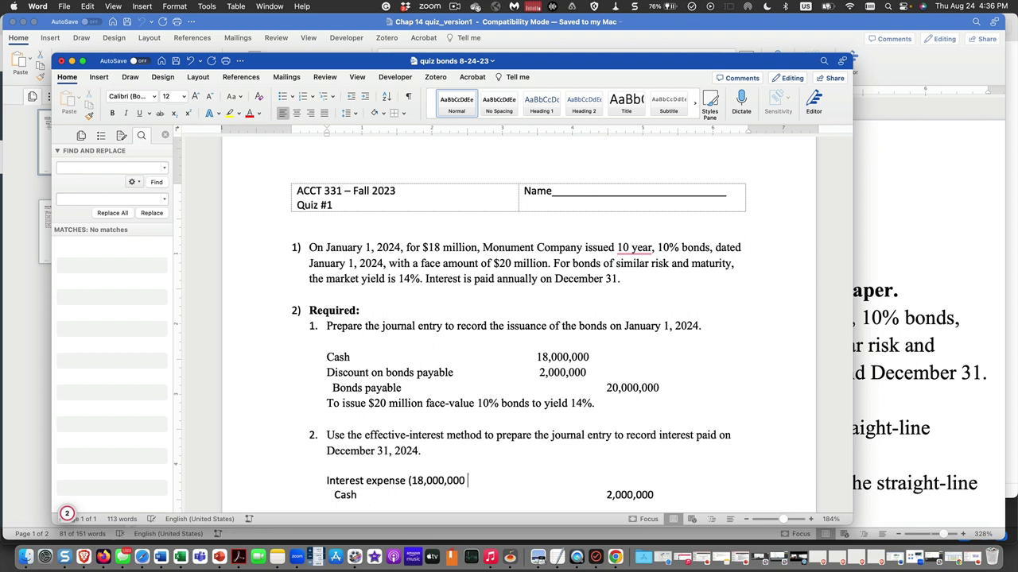
{"action": "type", "text": " * .14)"}
Step: Enter 2,520,000 as the Interest expense debit and add a Discount on bonds payable credit of 520,000
{"action": "key", "text": "BackSpace"}
{"action": "type", "text": "2,520,000"}
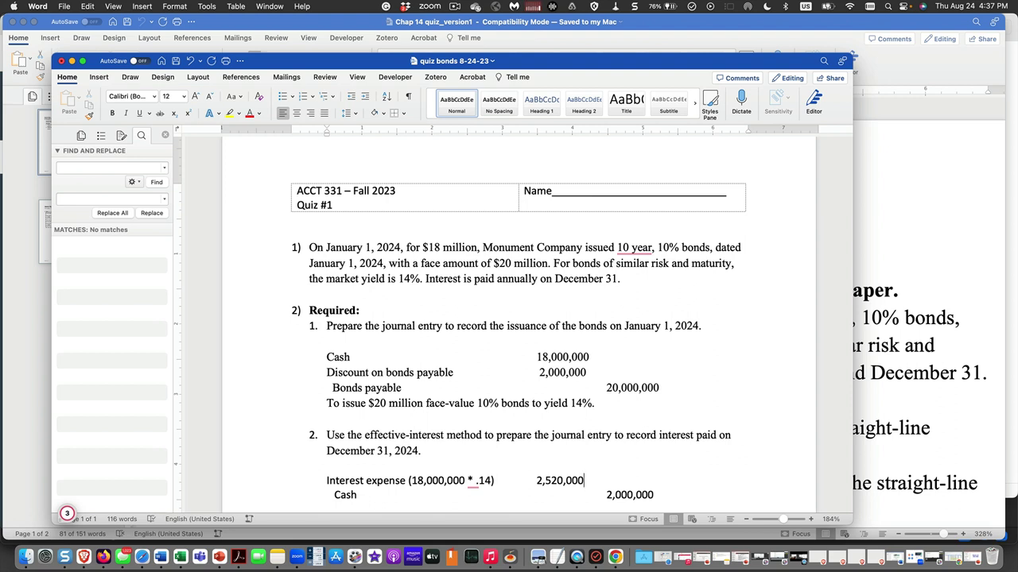
{"action": "key", "text": "Return"}
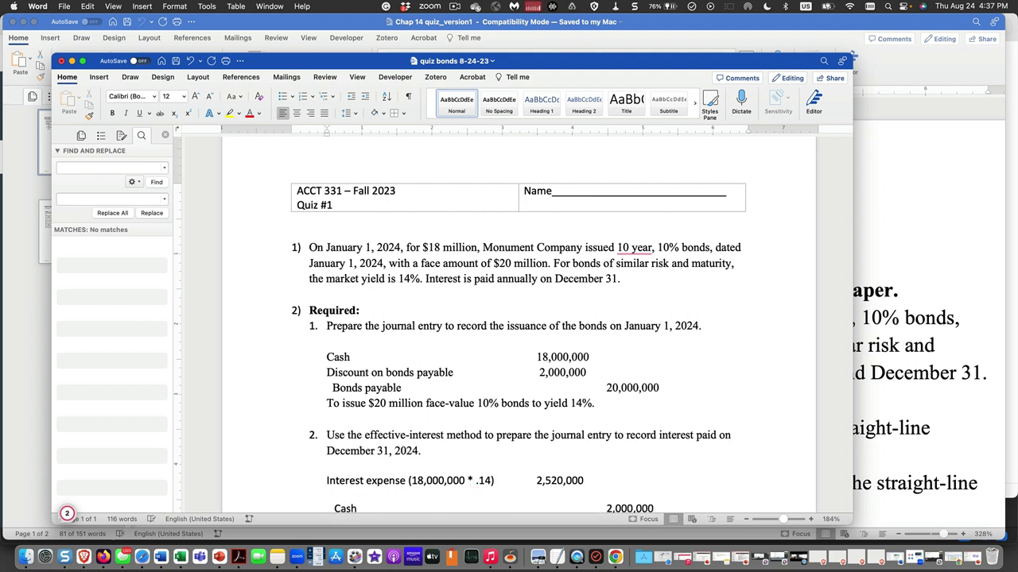
{"action": "type", "text": "Discount on bonds payable"}
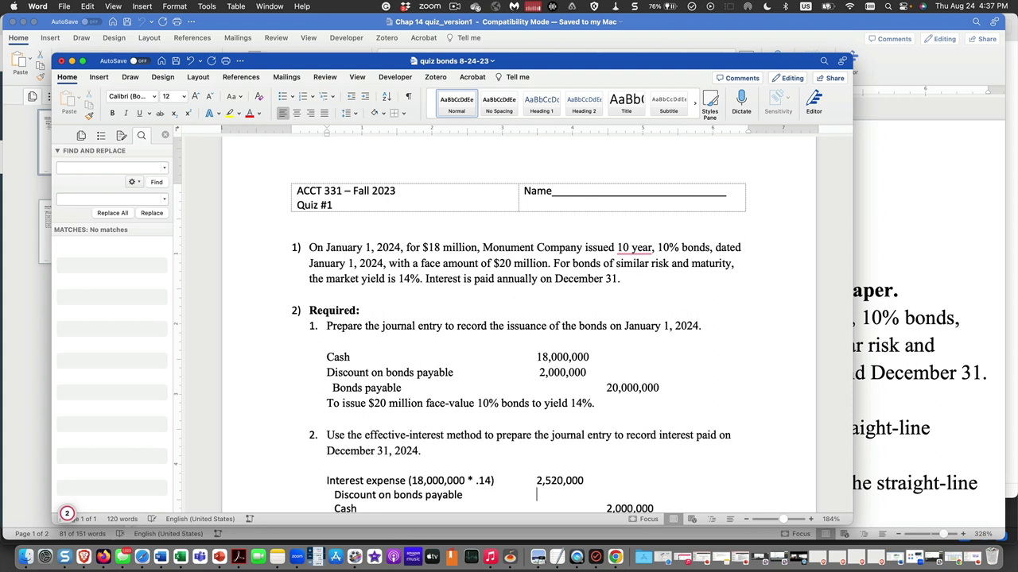
{"action": "key", "text": "Tab"}
{"action": "type", "text": "520,"}
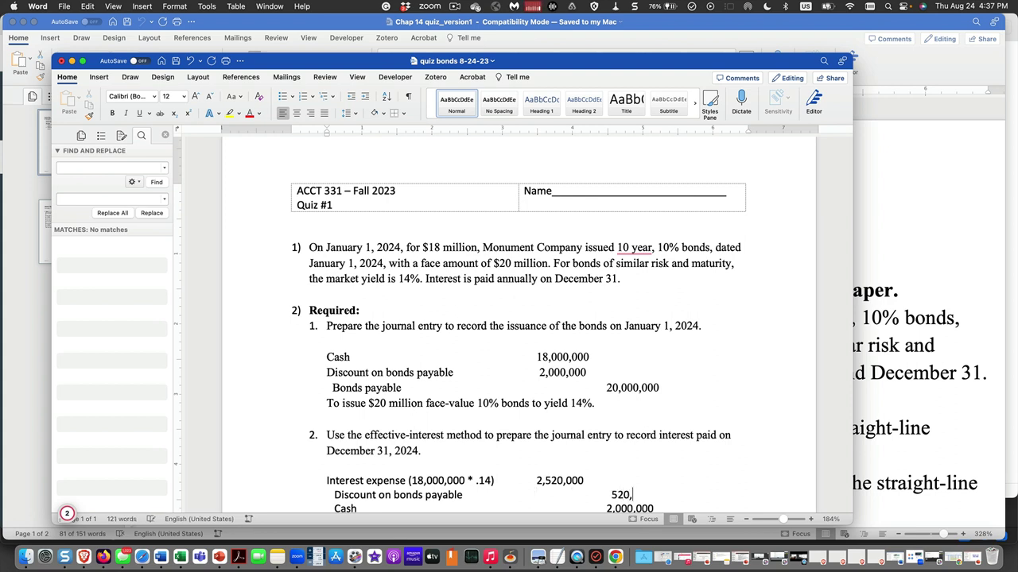
{"action": "type", "text": "000"}
{"action": "key", "text": "alt+Left"}
{"action": "scroll", "coordinate": [678, 501], "scroll_direction": "down", "scroll_amount": 1}
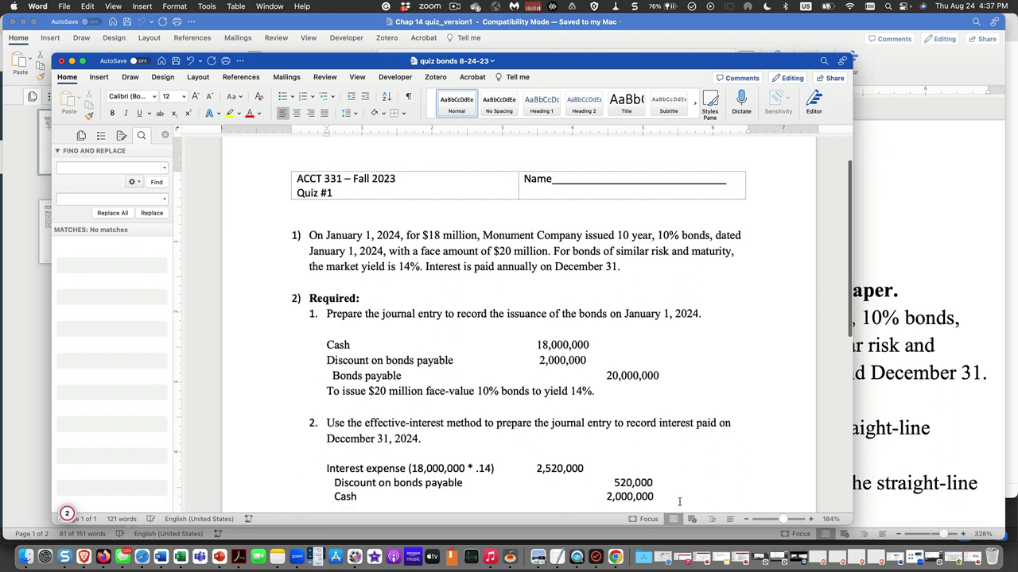
Step: Type "To make the first annual interest payment on the bonds." on a new line below Cash
{"action": "key", "text": "Return"}
{"action": "key", "text": "Return"}
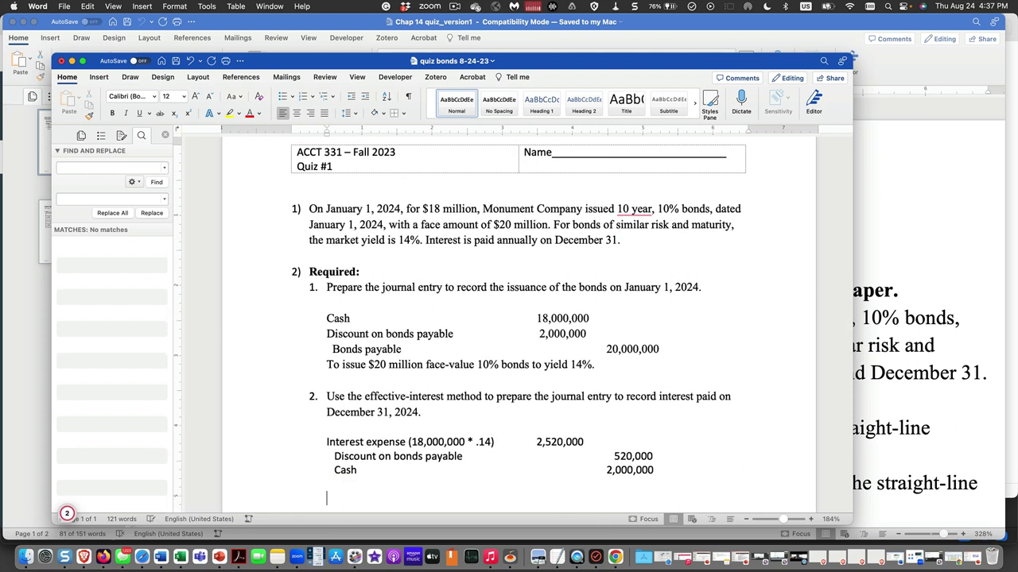
{"action": "type", "text": "To make the first"}
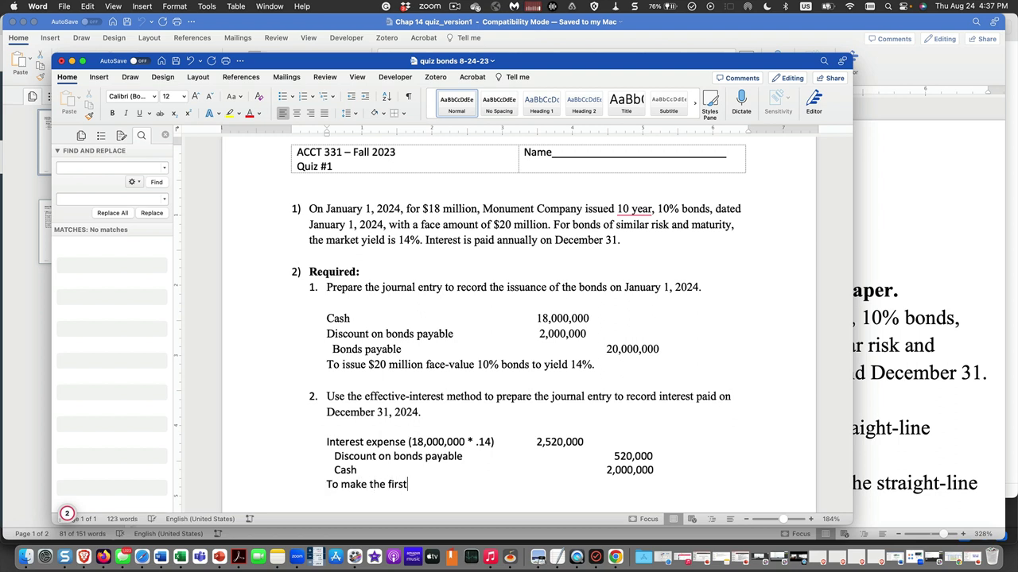
{"action": "type", "text": " annual in"}
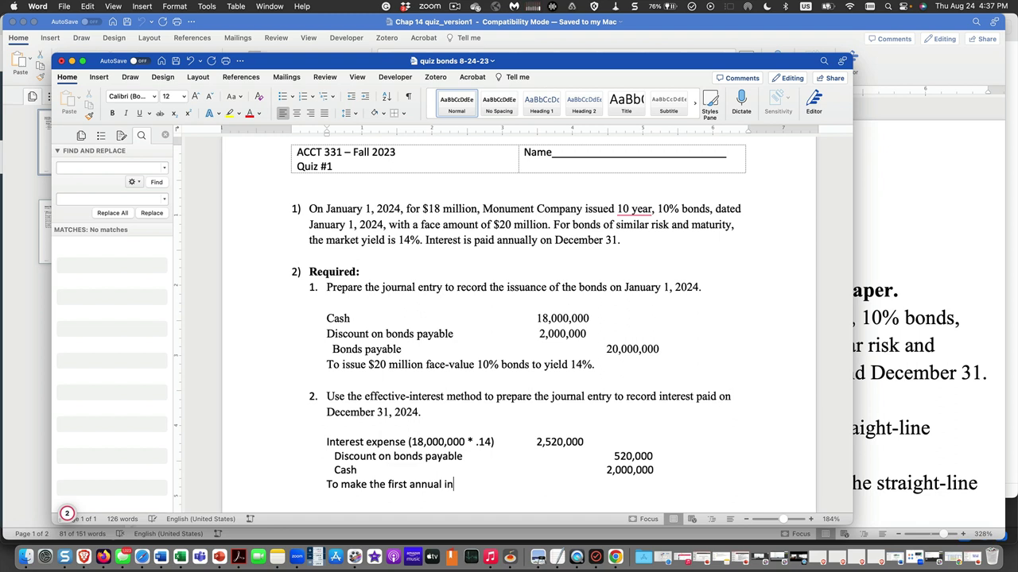
{"action": "type", "text": "terest payment"}
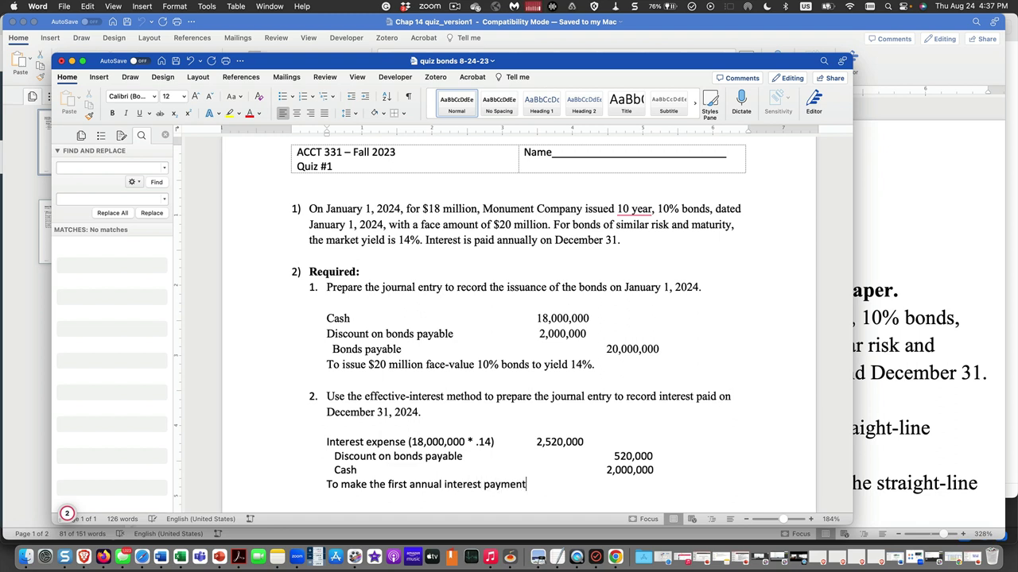
{"action": "type", "text": " on the bonds."}
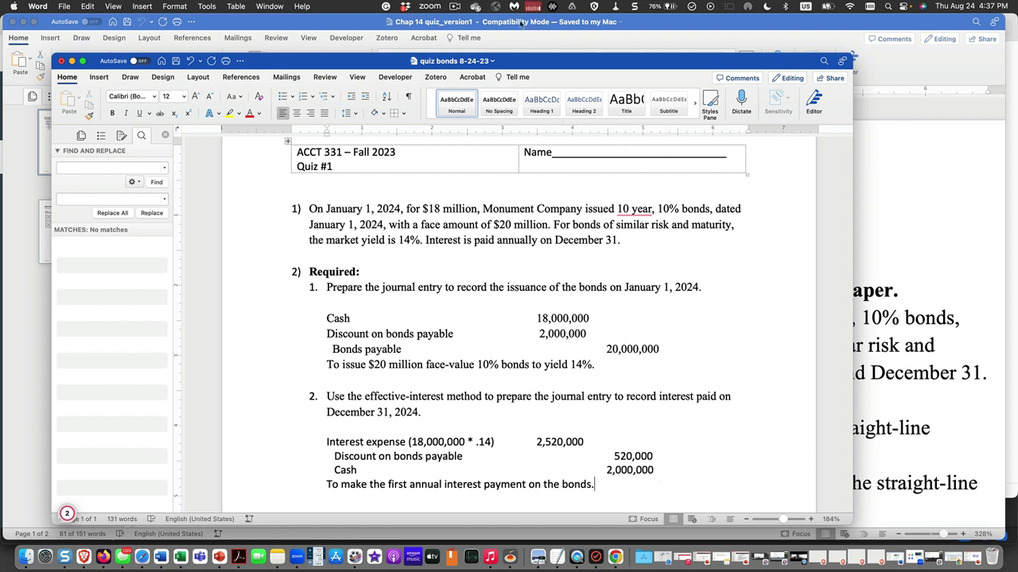